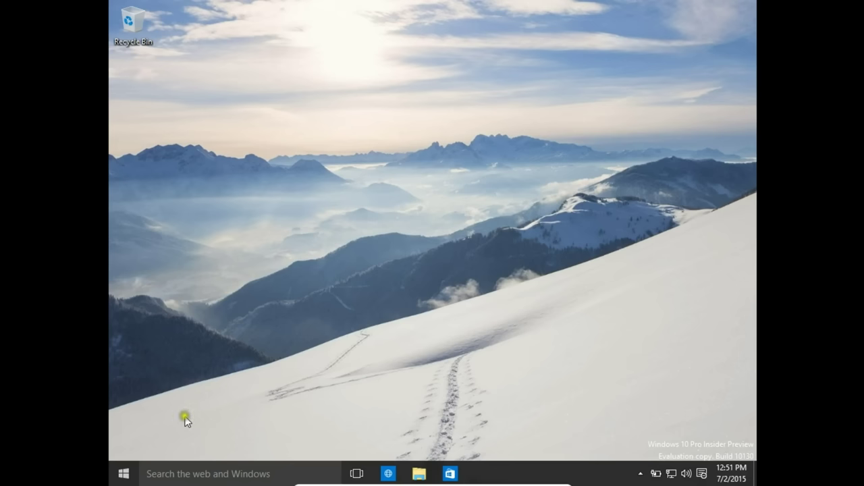
Open the Win+X power-user menu of system tools from the Start button.
right_click(125, 475)
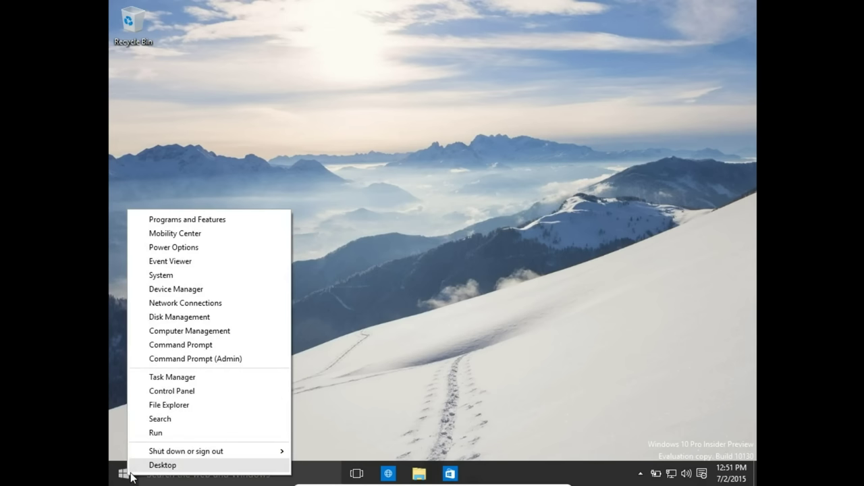
Dismiss the power-user menu and open the Start menu showing most-used apps and live tiles.
left_click(165, 465)
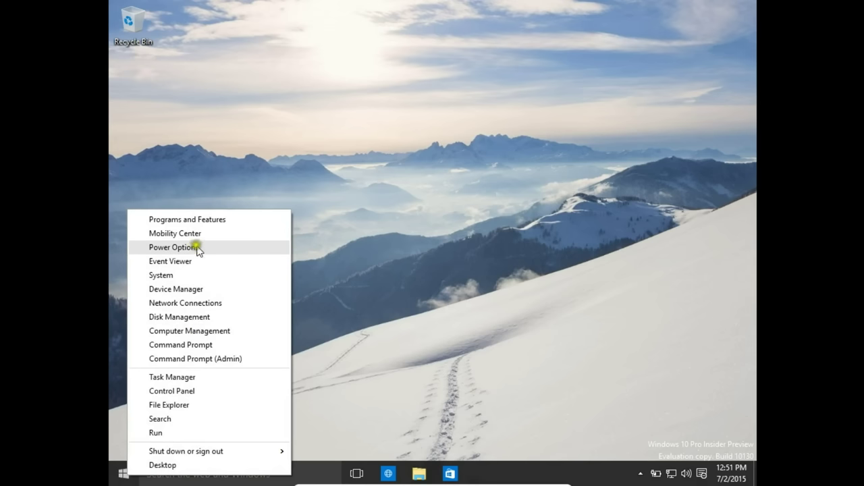
left_click(193, 223)
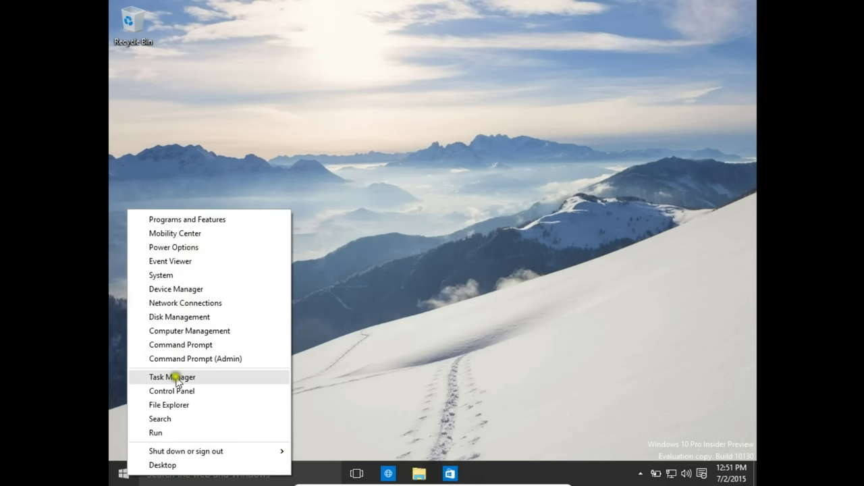
left_click(169, 456)
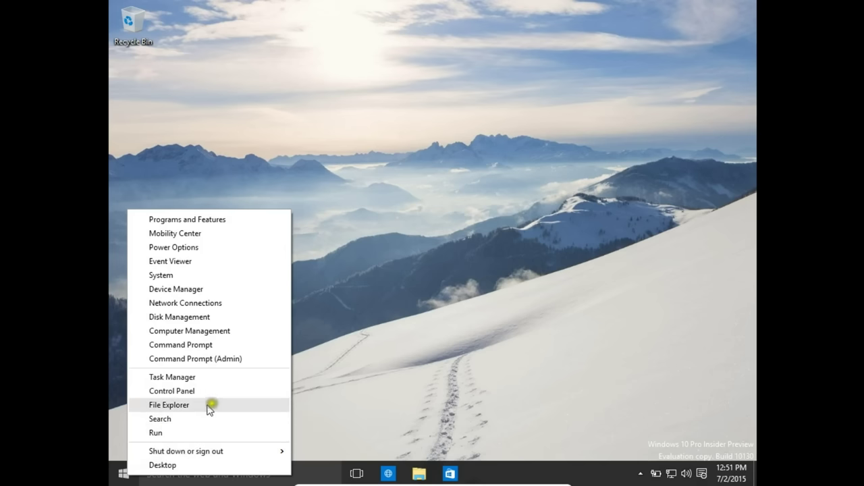
left_click(349, 361)
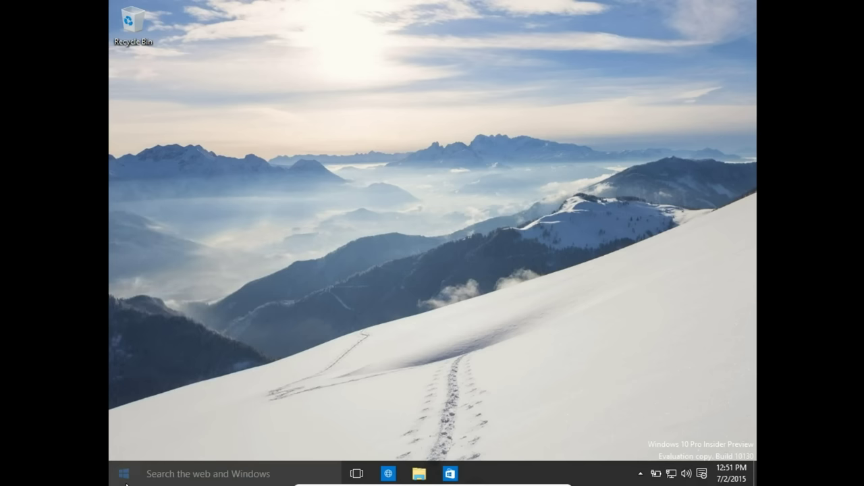
left_click(125, 475)
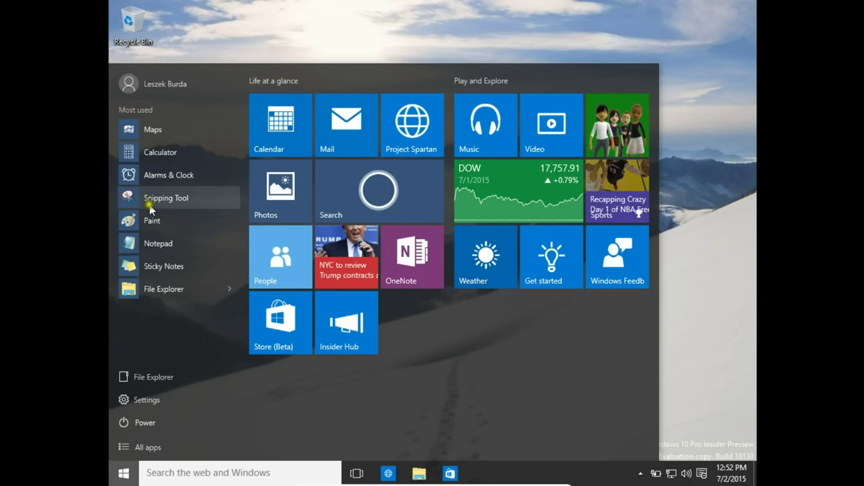
left_click(144, 382)
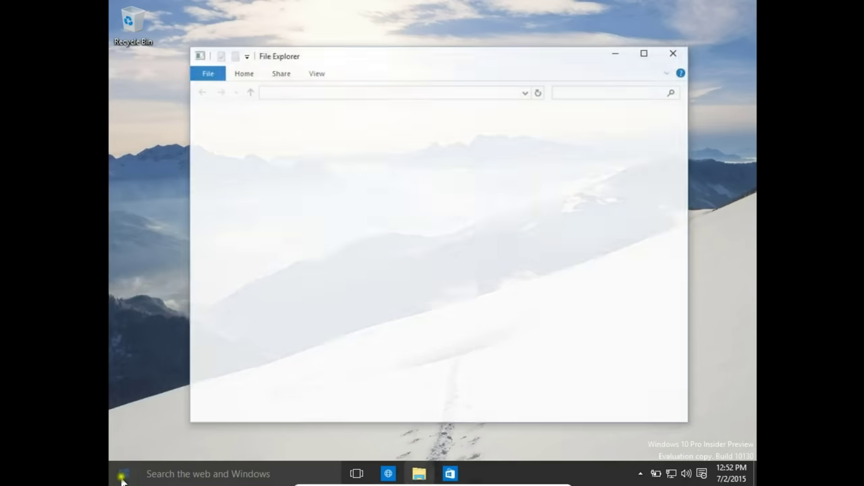
left_click(124, 473)
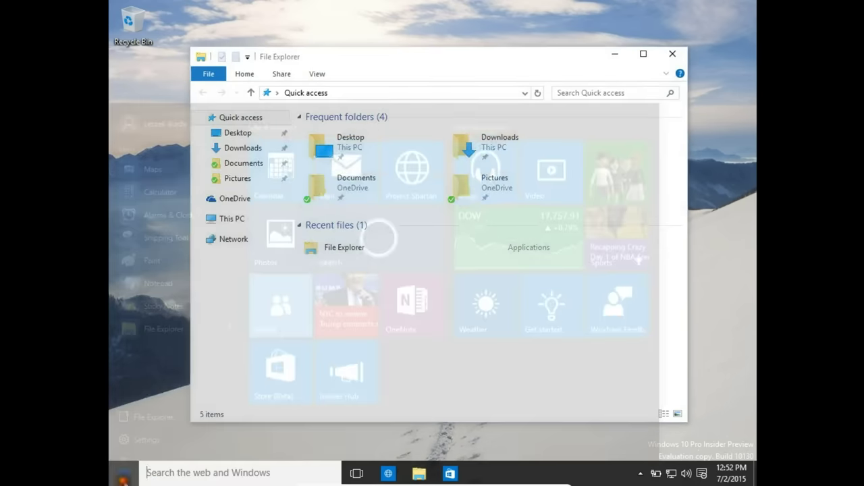
left_click(140, 400)
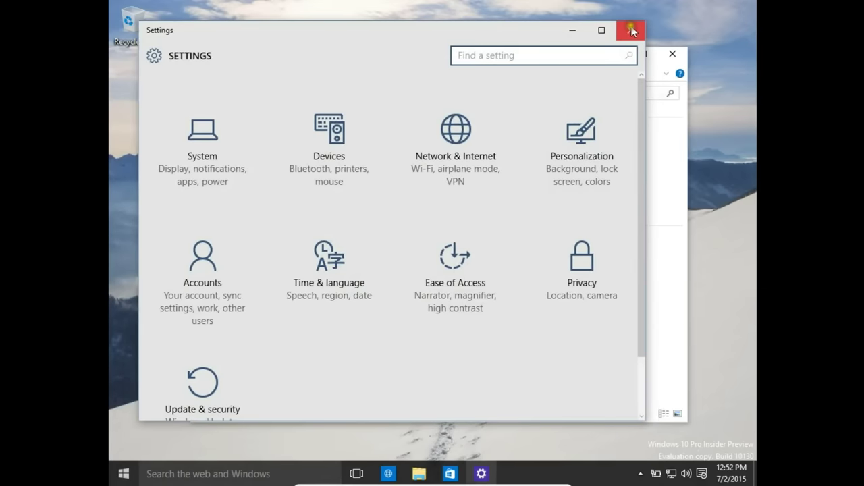
left_click(632, 30)
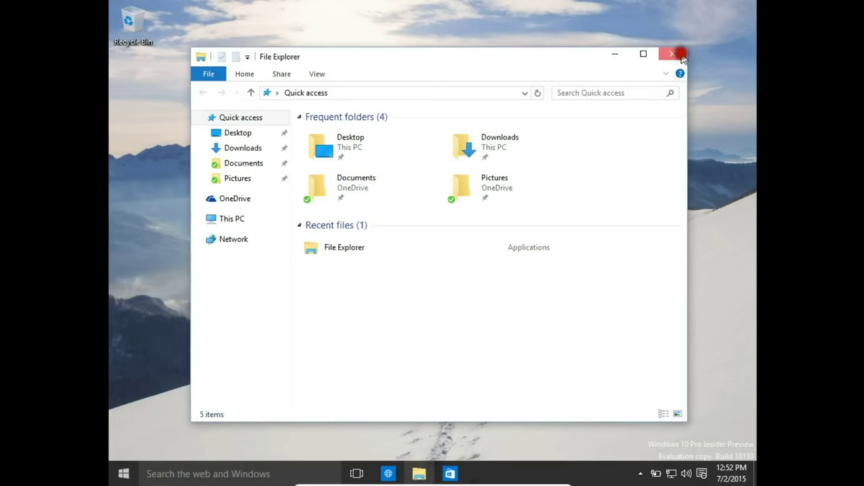
left_click(680, 56)
left_click(125, 473)
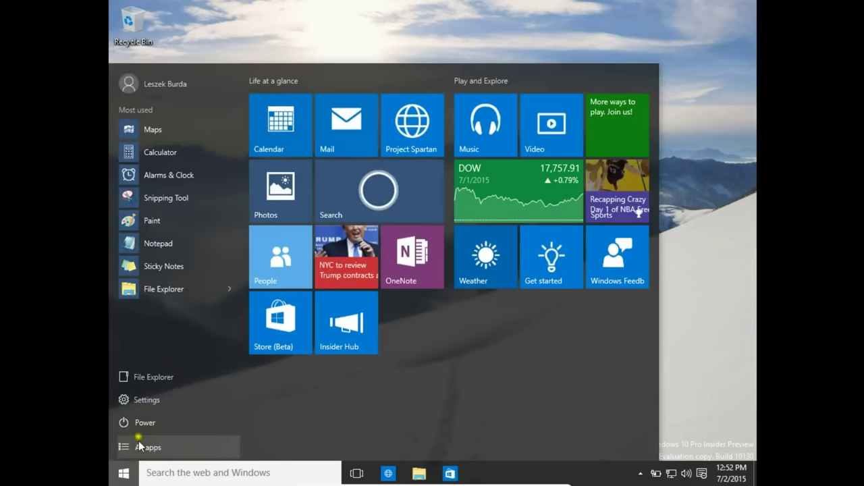
left_click(141, 423)
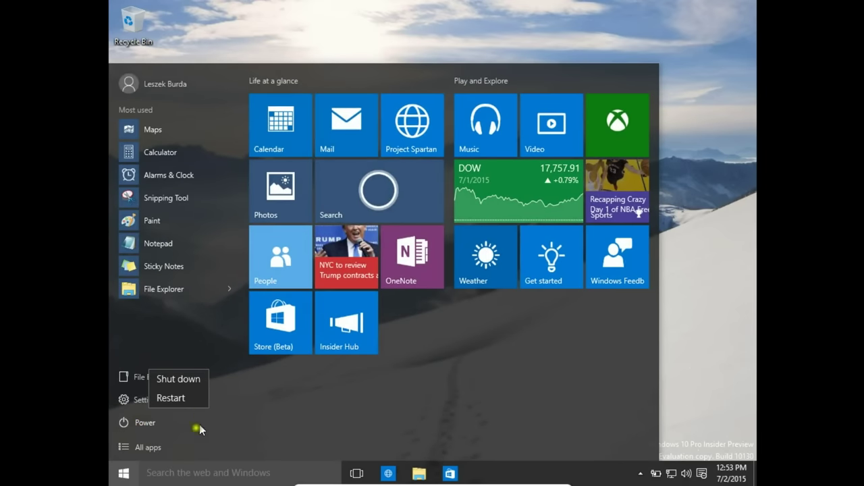
left_click(150, 453)
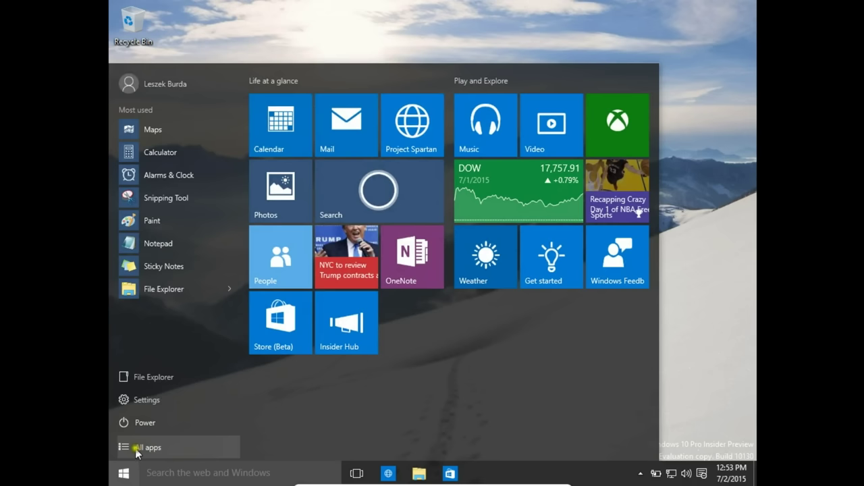
left_click(136, 448)
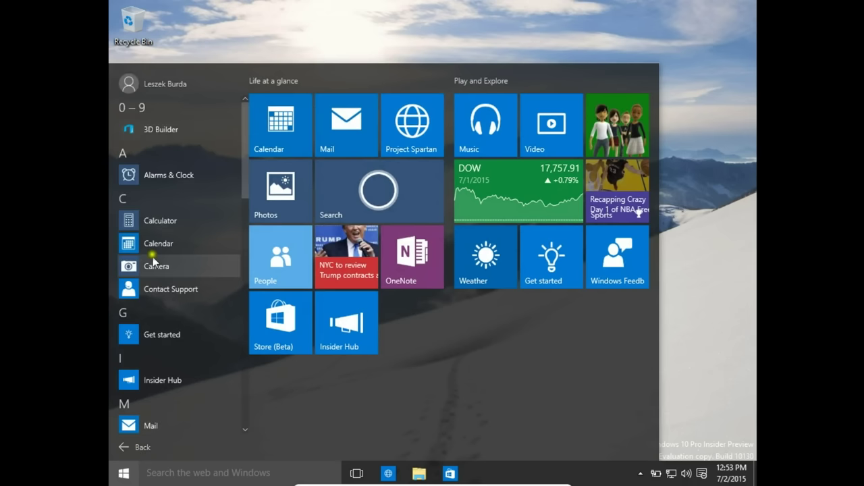
mouse_move(242, 154)
left_mouse_down()
mouse_move(242, 231)
mouse_move(271, 155)
mouse_move(261, 162)
left_mouse_up()
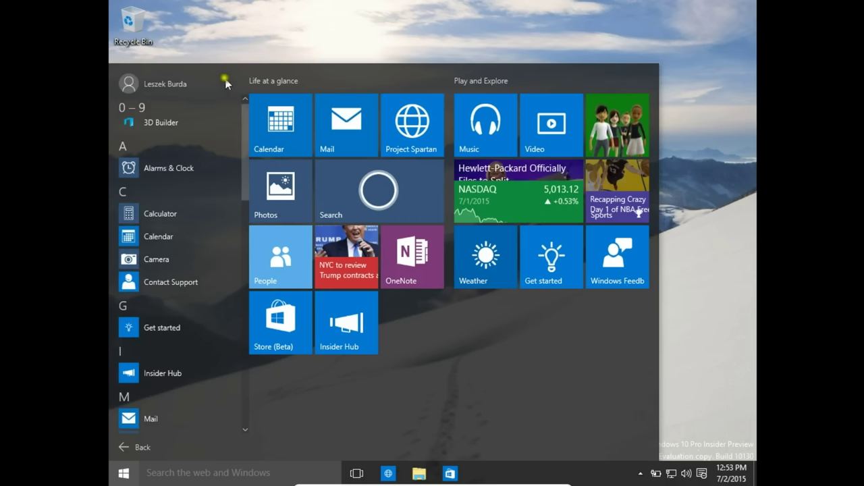
left_click(125, 451)
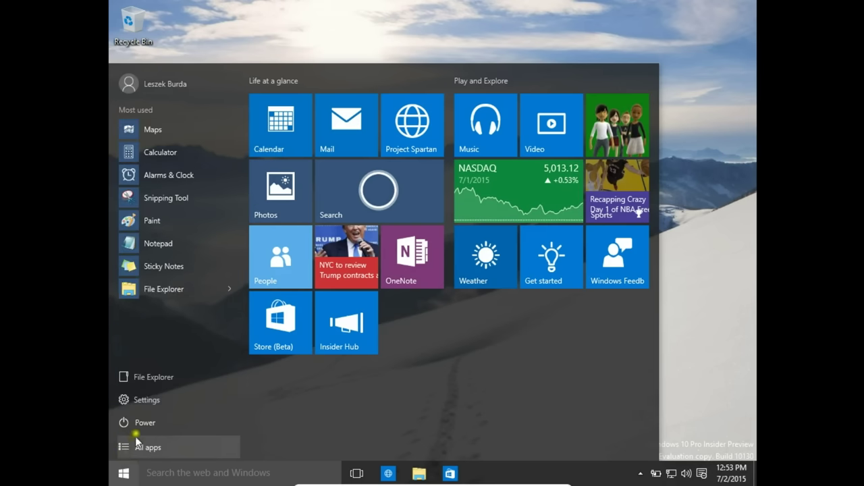
right_click(157, 245)
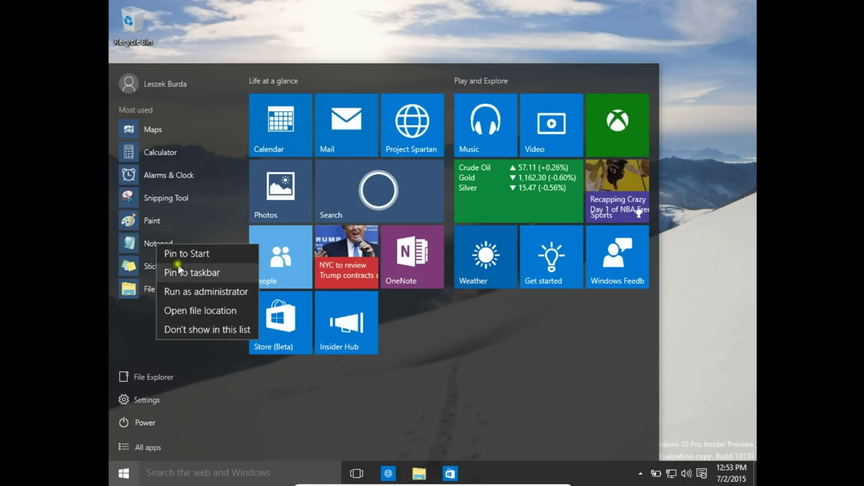
left_click(175, 314)
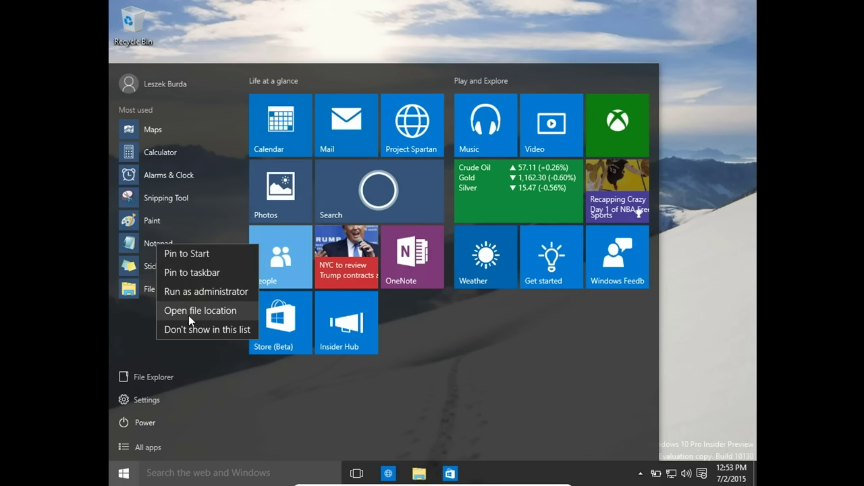
left_click(206, 385)
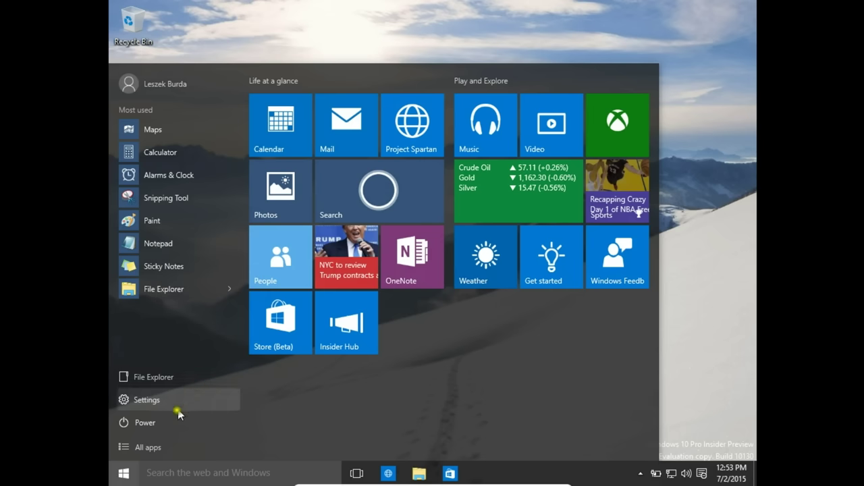
right_click(149, 379)
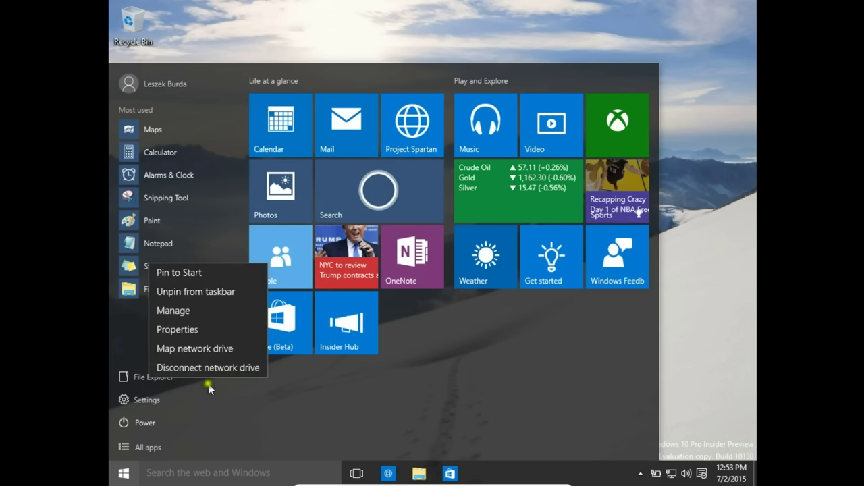
left_click(232, 404)
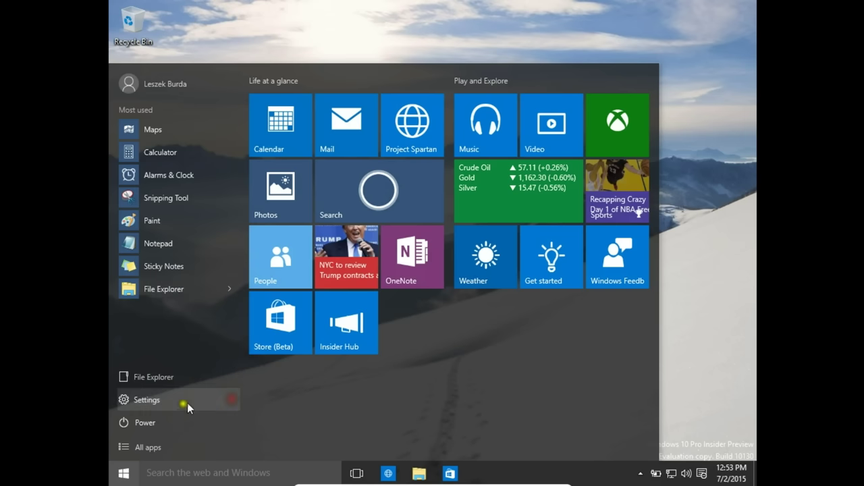
right_click(145, 408)
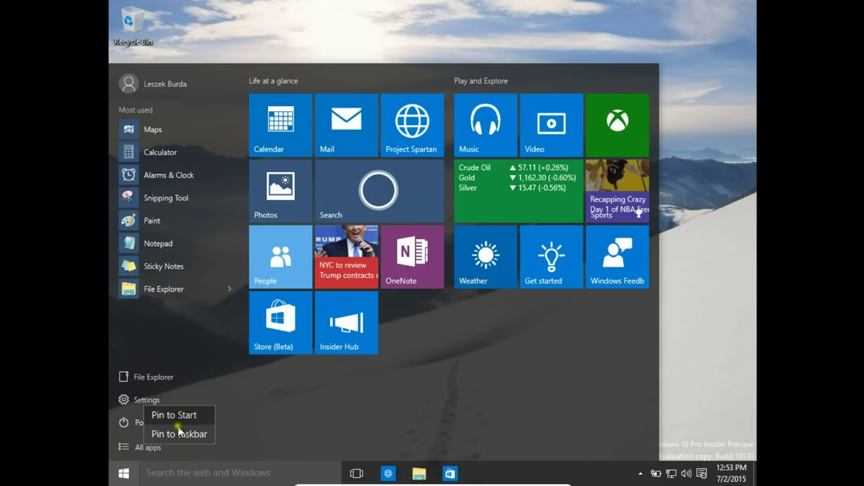
left_click(180, 337)
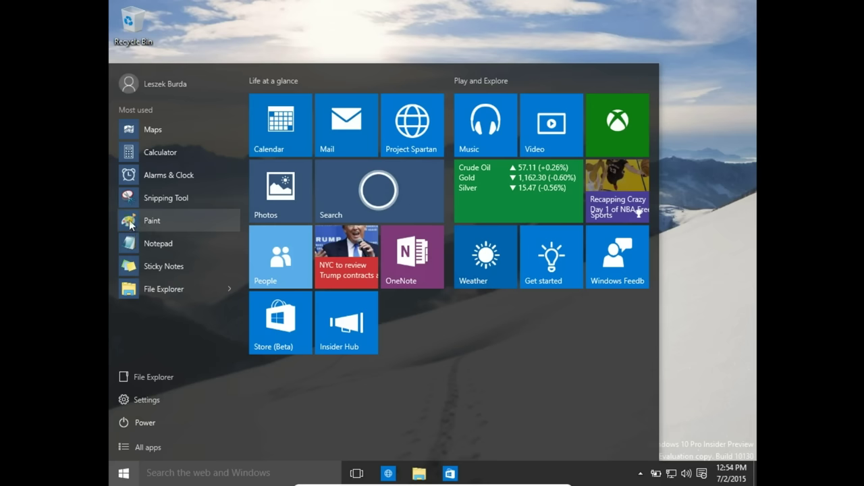
Pin Paint as a tile in its own group and move Get started into Play and Explore.
left_click_drag(131, 225, 408, 323)
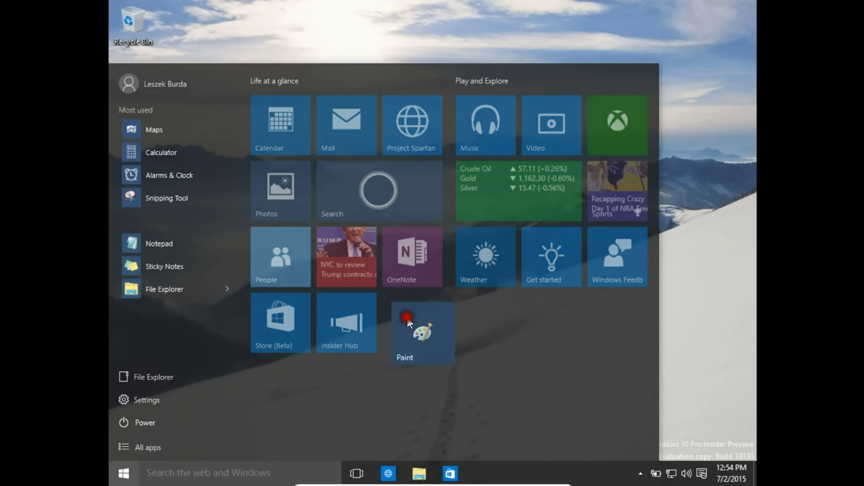
left_click_drag(408, 322, 398, 319)
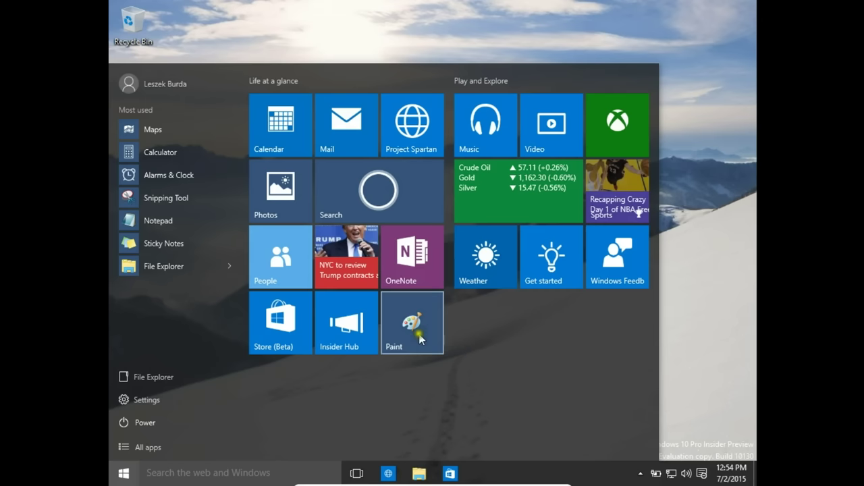
left_click_drag(438, 327, 541, 331)
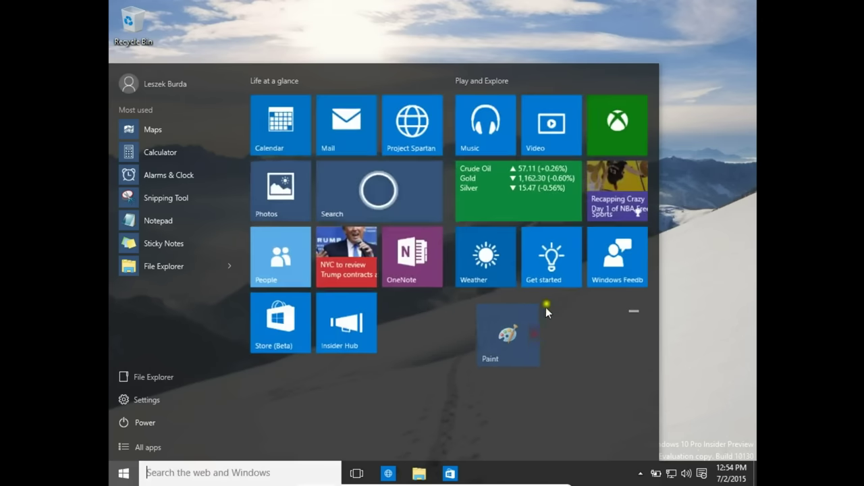
left_click_drag(553, 281, 625, 345)
left_click_drag(543, 404, 571, 254)
Make the finance tile Large and reshuffle the News, People and Store tiles.
right_click(532, 201)
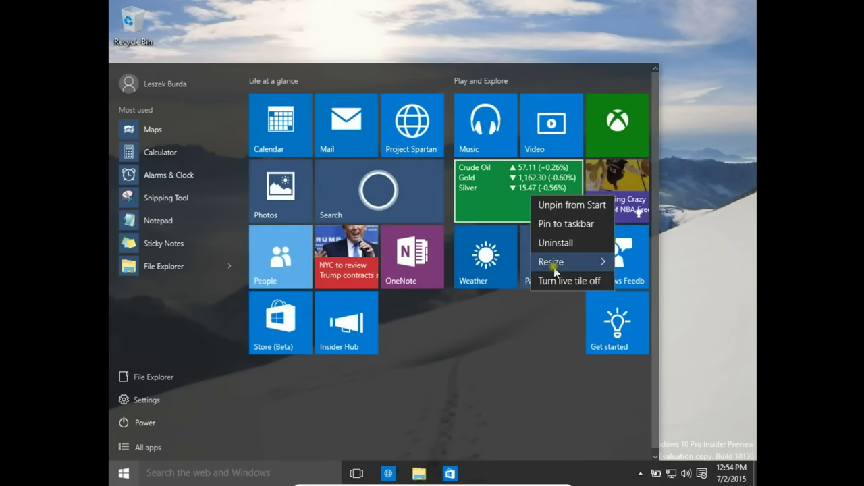
mouse_move(571, 262)
left_click(640, 324)
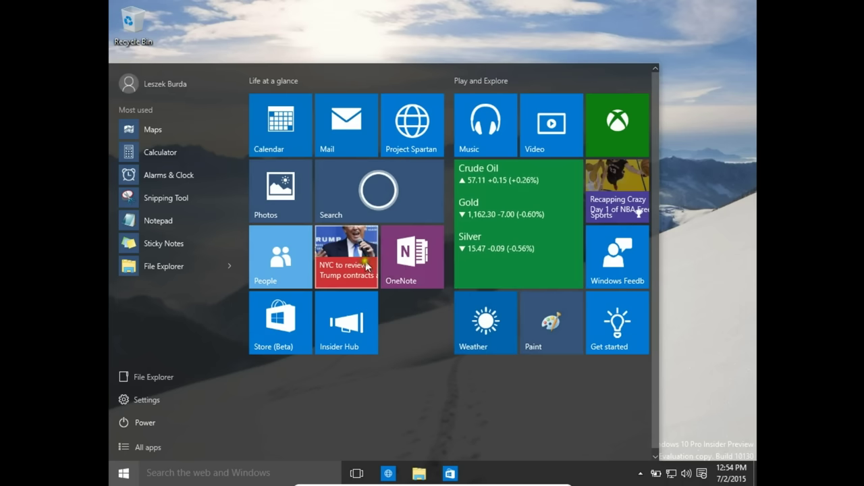
left_click_drag(361, 276, 426, 341)
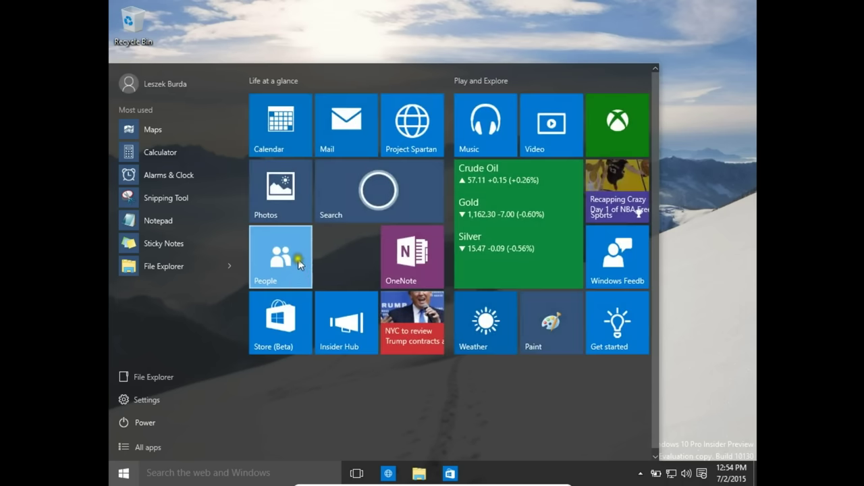
left_click_drag(289, 260, 354, 260)
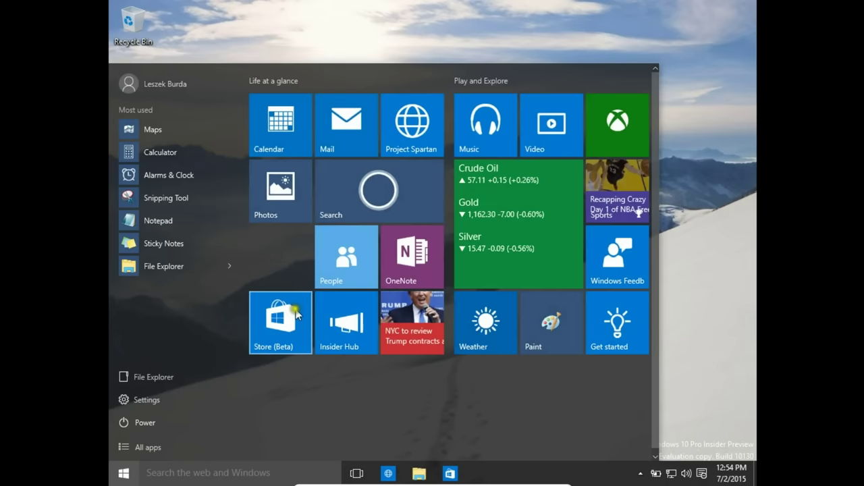
left_click_drag(296, 309, 298, 252)
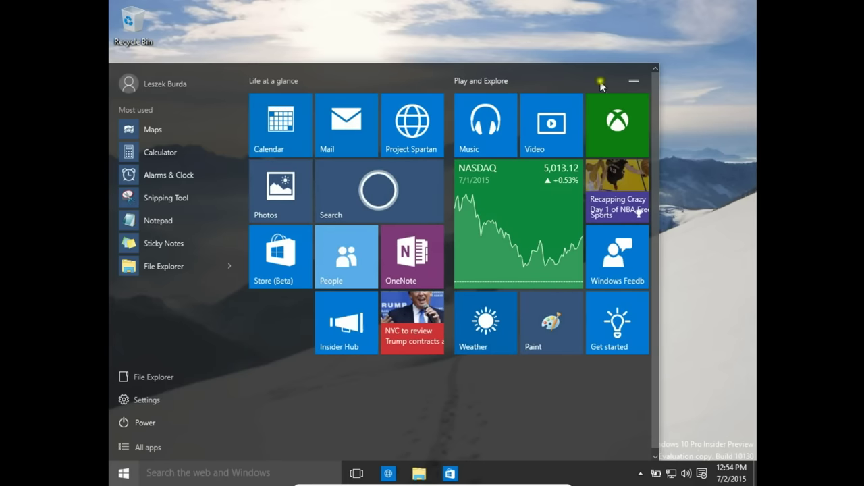
Rename the Play and Explore tile group to 'Play and Fun'.
left_click(635, 83)
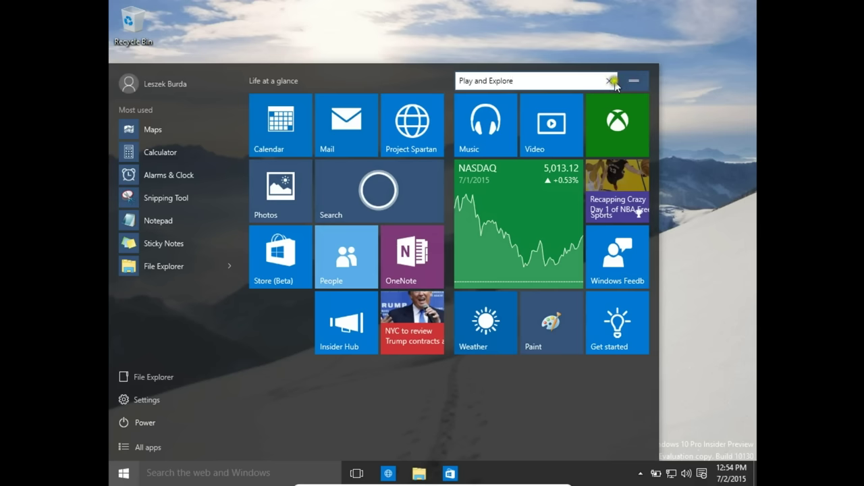
key("BackSpace")
key("BackSpace")
key("BackSpace")
key("BackSpace")
key("BackSpace")
key("BackSpace")
type("Fun")
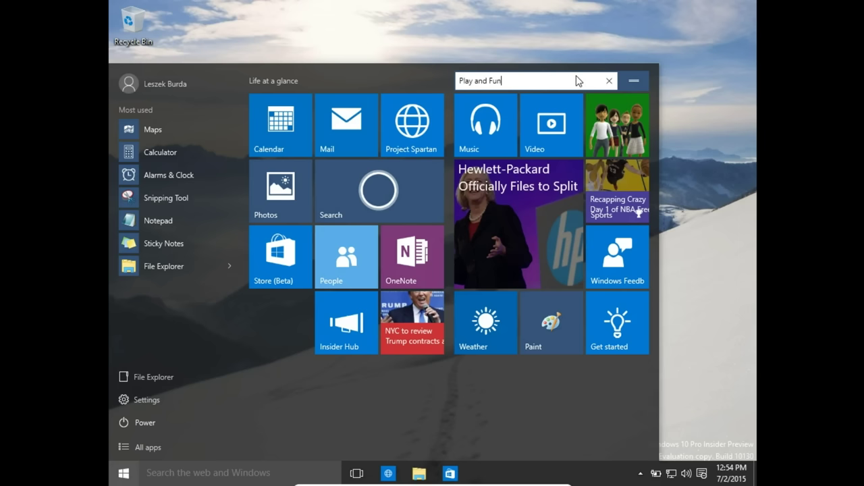
key("Return")
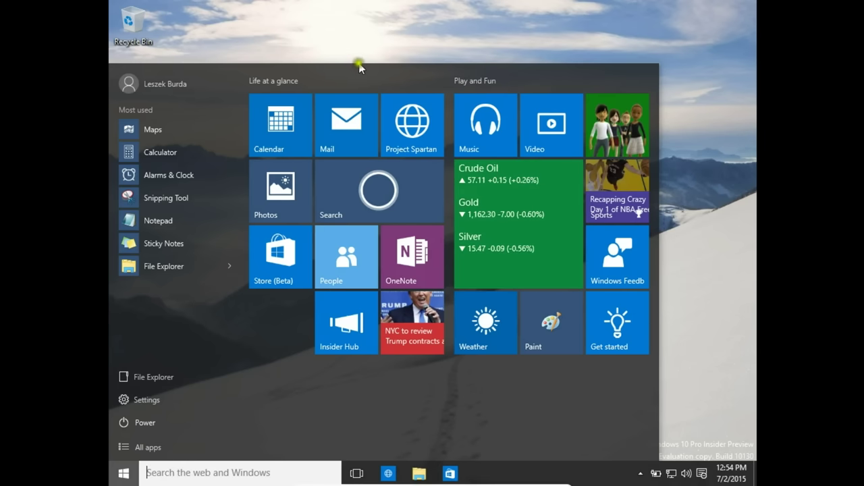
left_click_drag(358, 64, 346, 337)
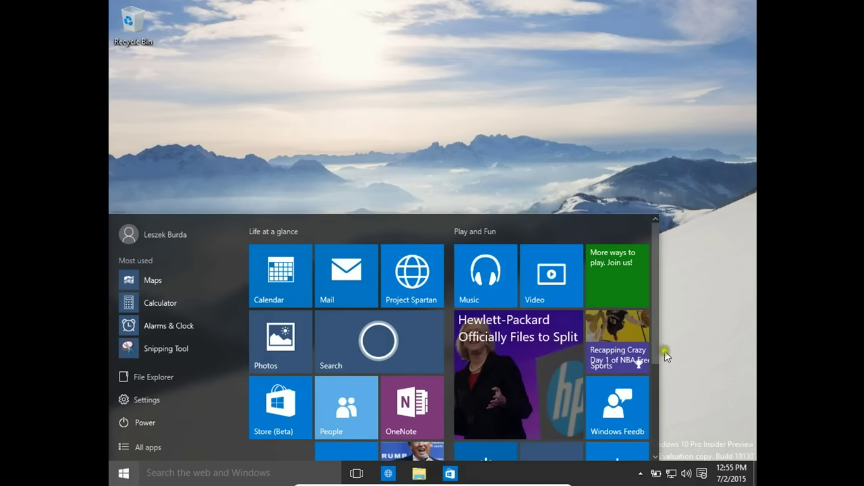
left_click_drag(656, 351, 440, 392)
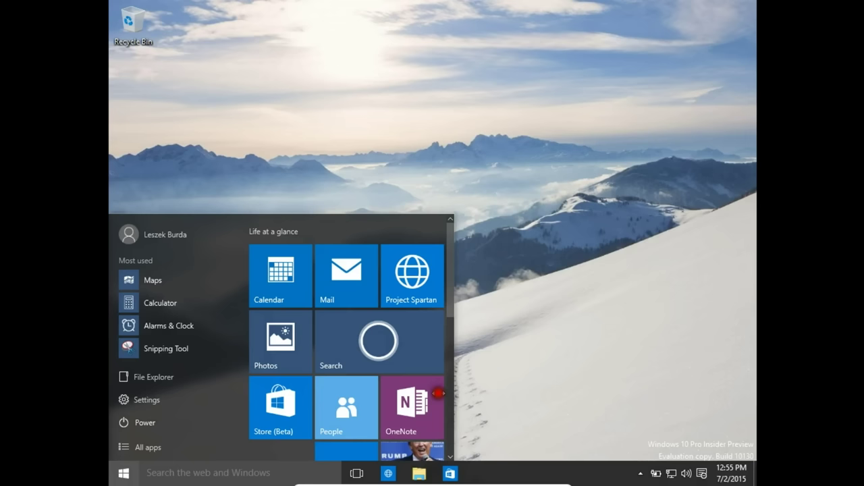
left_click(328, 215)
left_click(124, 475)
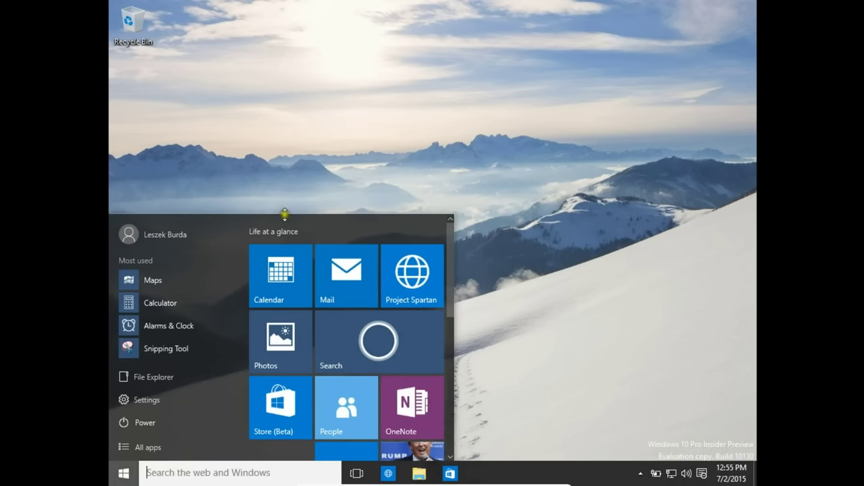
left_click_drag(284, 215, 317, 53)
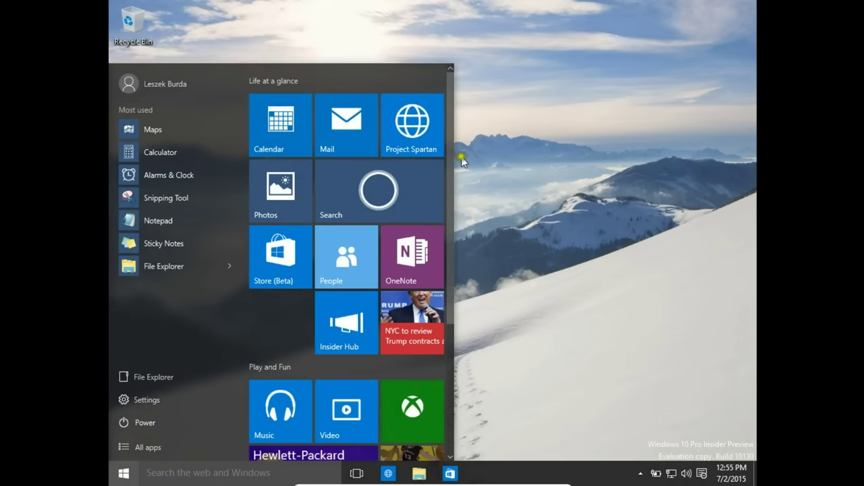
left_click_drag(451, 154, 623, 141)
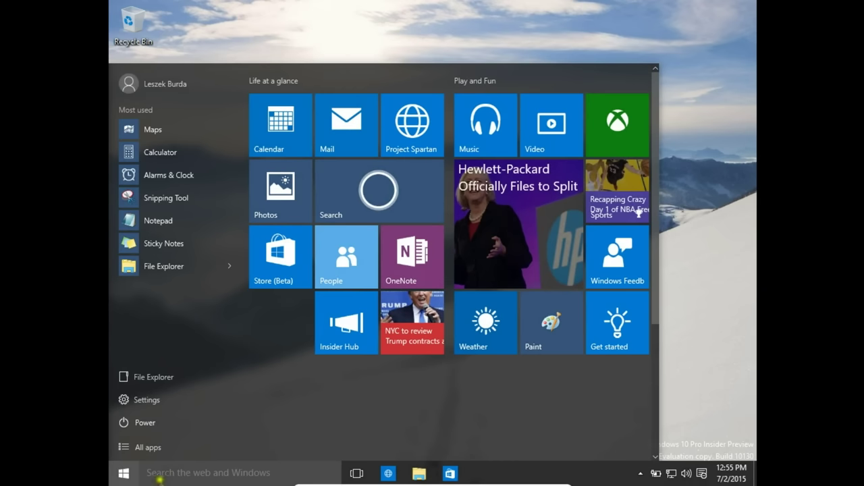
Search 'doc', clear it, then search 'scar' to list web and Store suggestions.
left_click(163, 473)
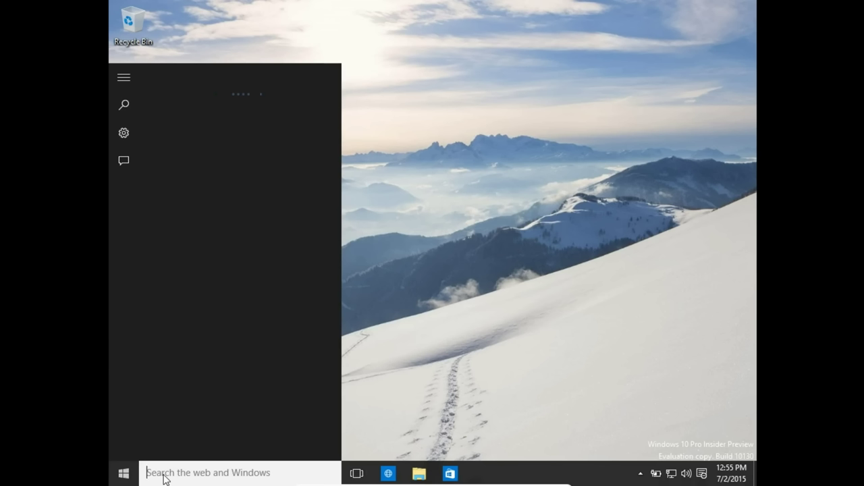
type("doc")
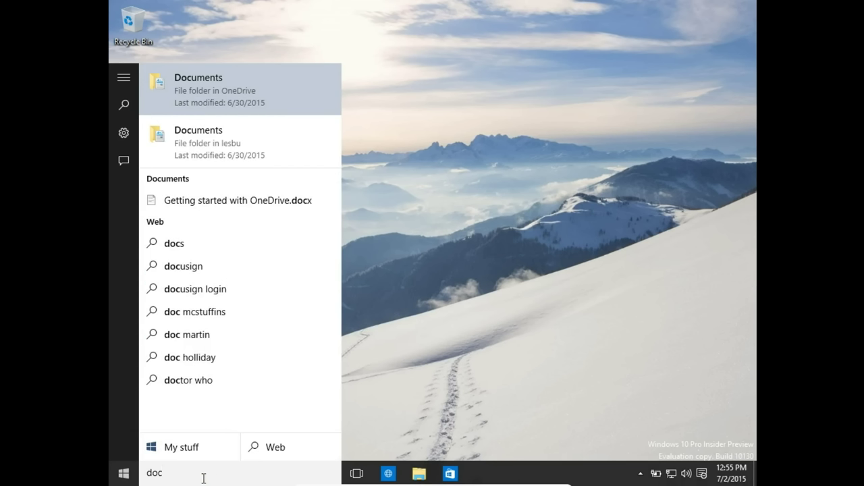
key("BackSpace")
key("BackSpace")
key("BackSpace")
type("scar")
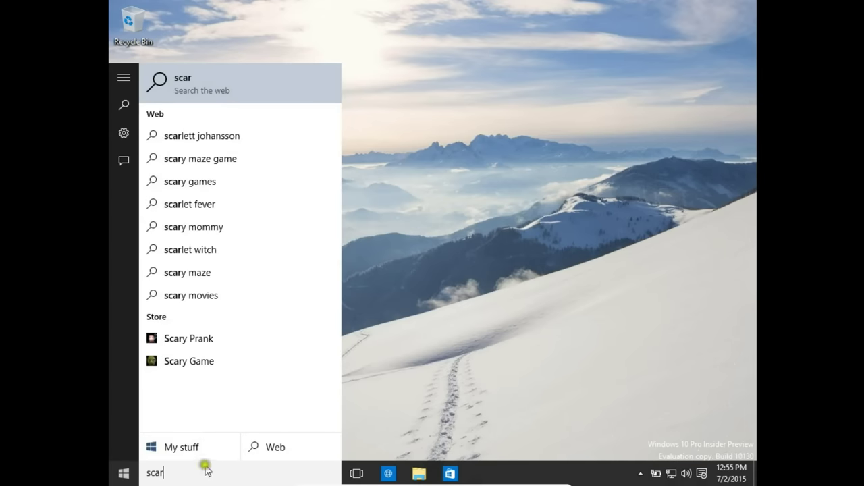
Open the first web suggestion's Bing results in Edge, scroll through them, and close Edge.
left_click(209, 135)
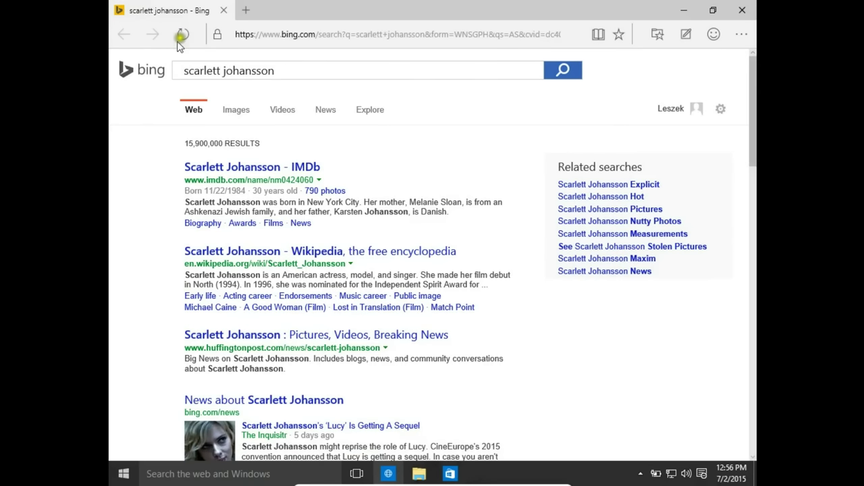
scroll(372, 261, "down", 2)
scroll(372, 261, "down", 3)
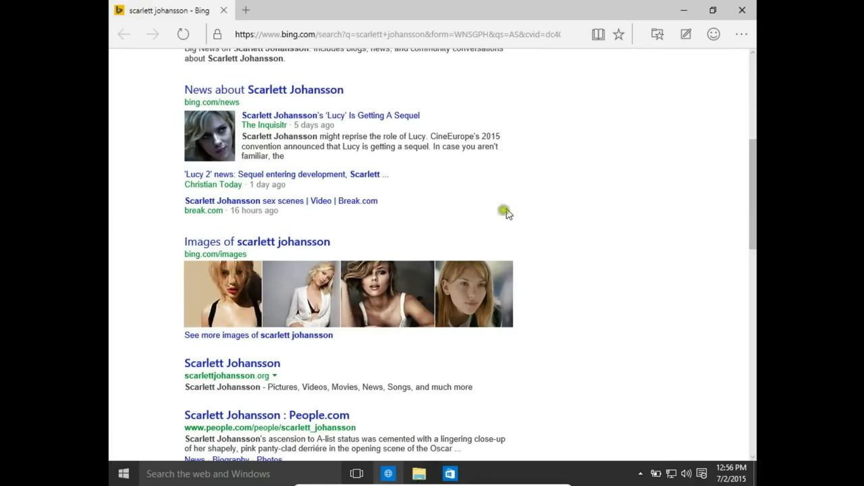
scroll(507, 213, "up", 5)
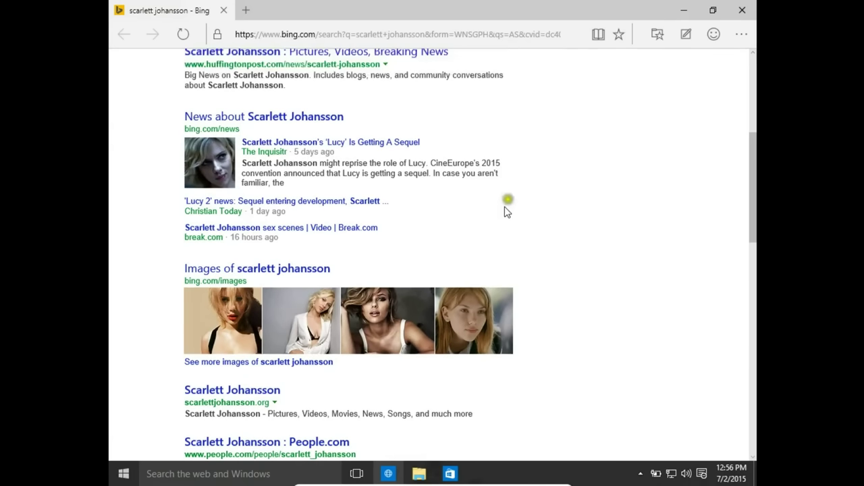
left_click(737, 10)
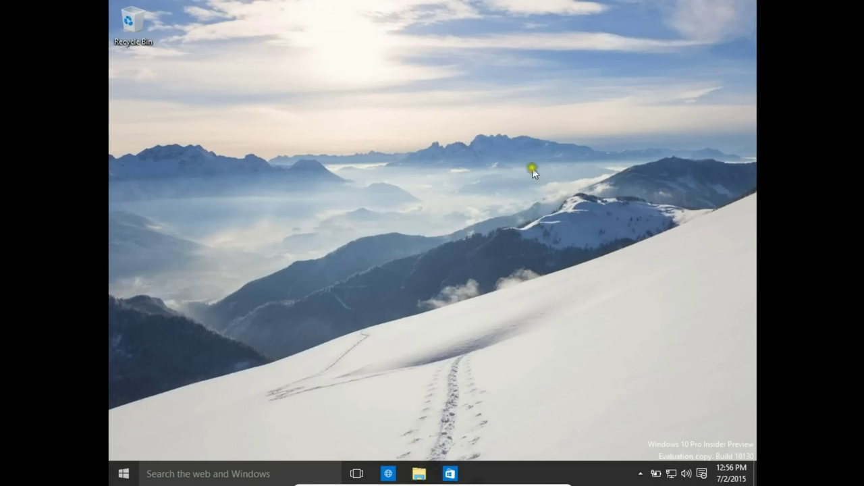